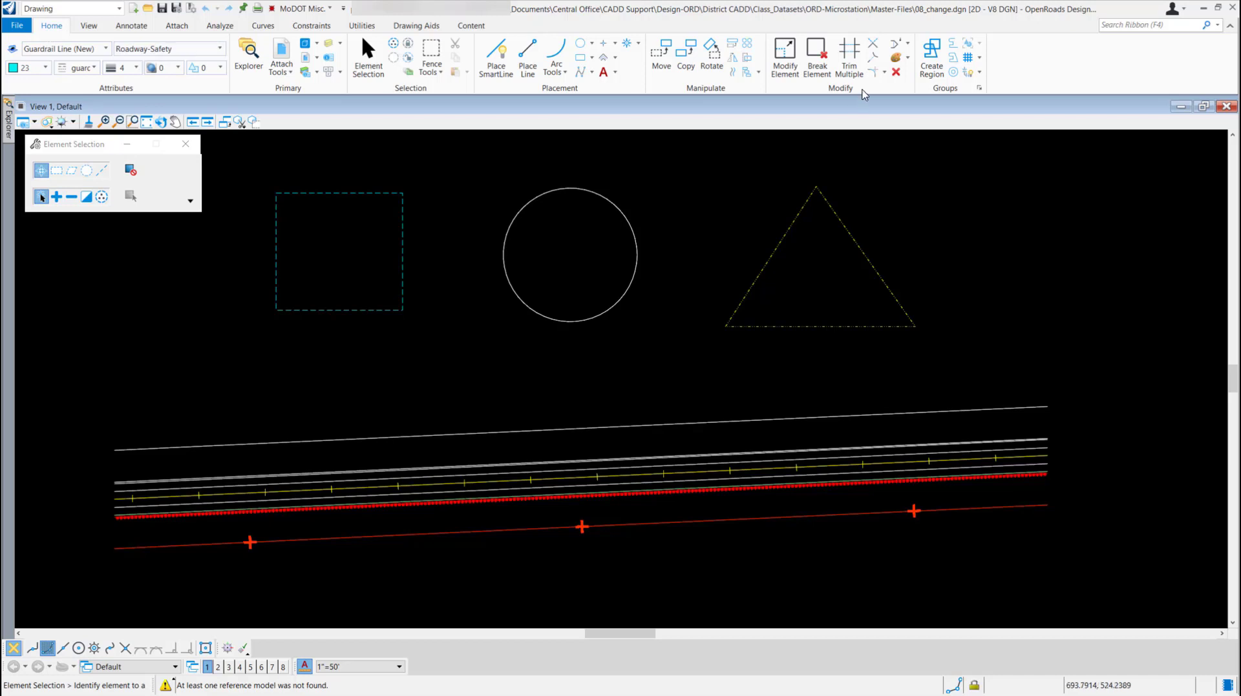
Start the Change Element Attributes tool
click(909, 61)
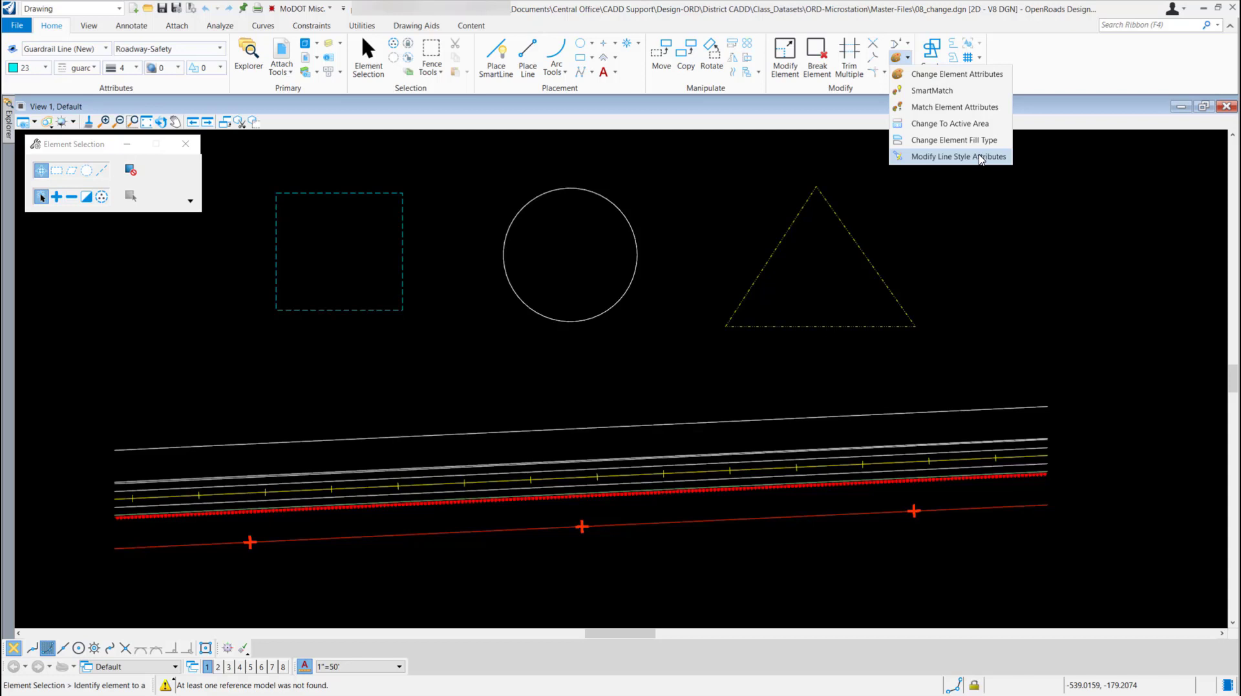
click(958, 81)
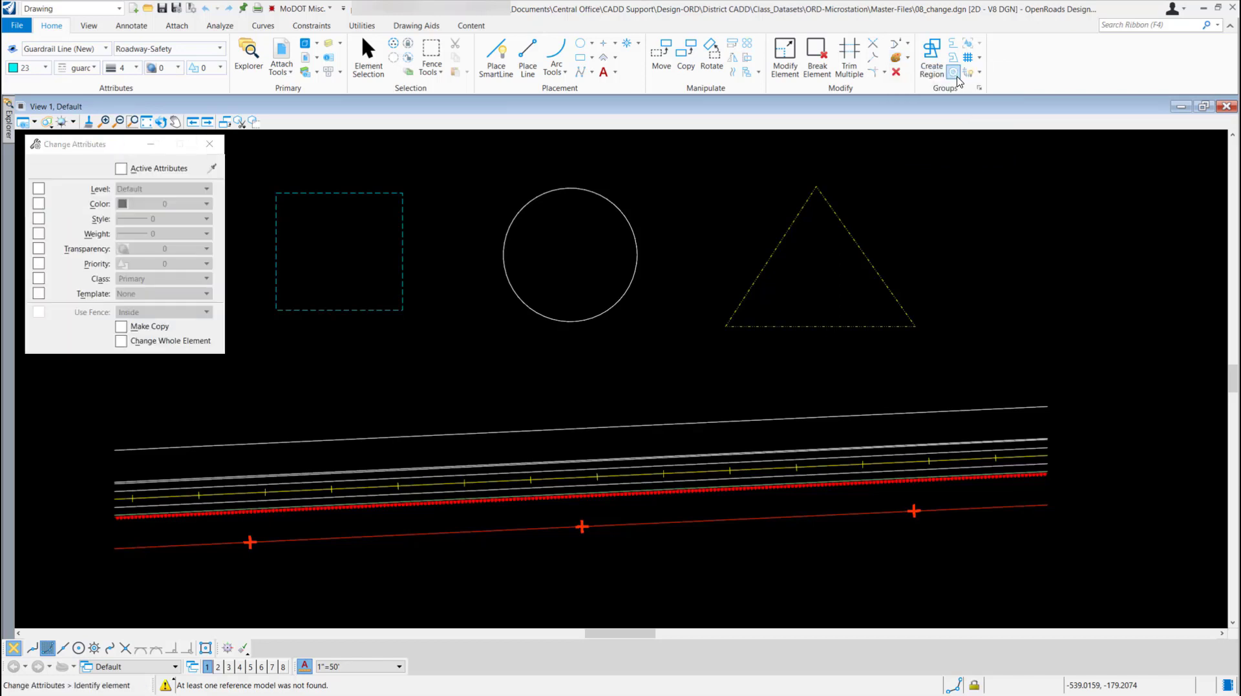
click(122, 169)
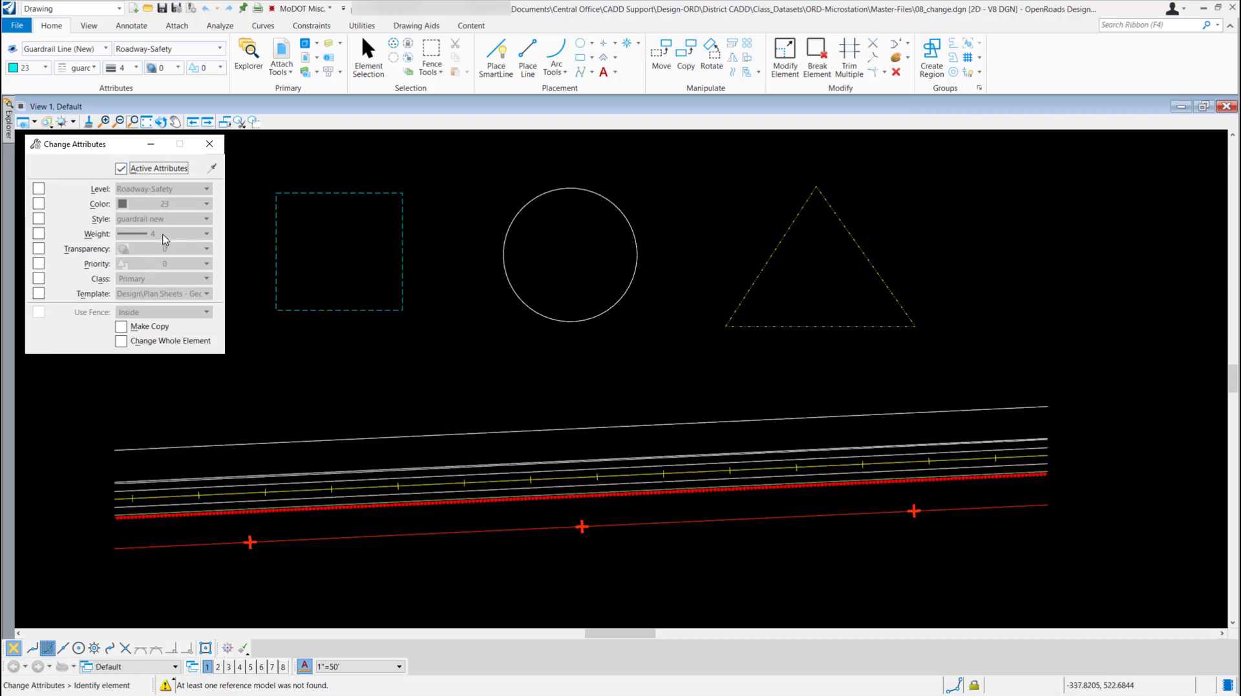
click(161, 122)
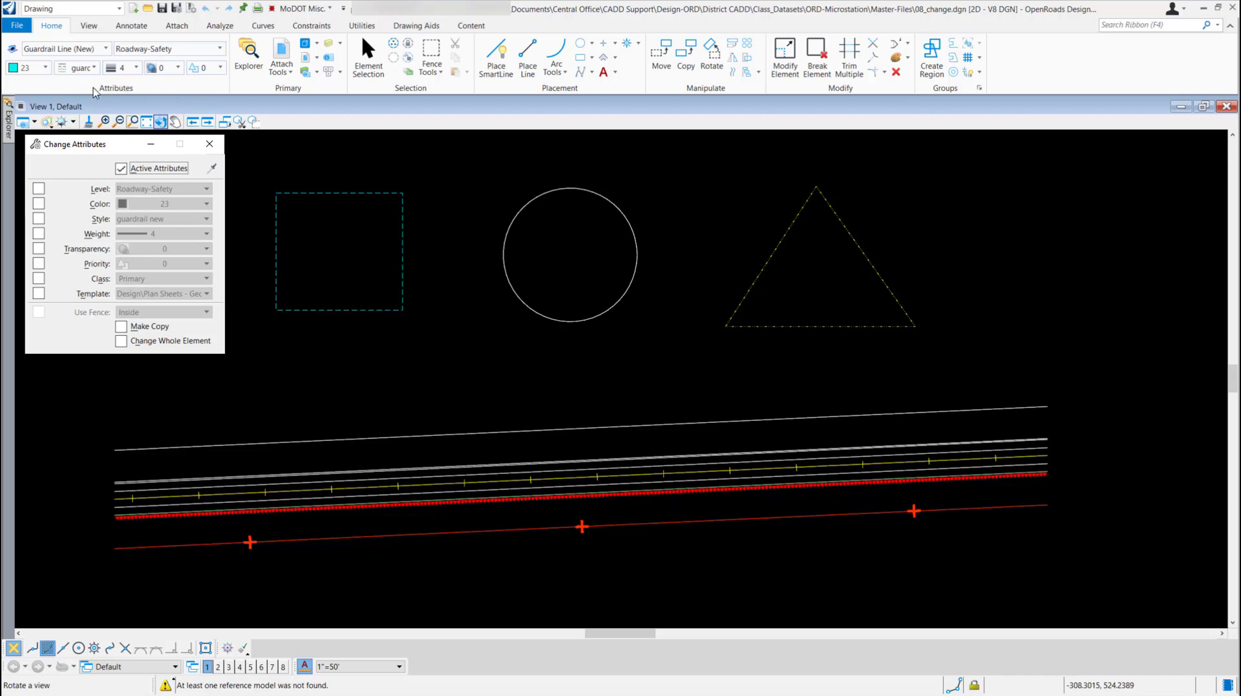
click(121, 169)
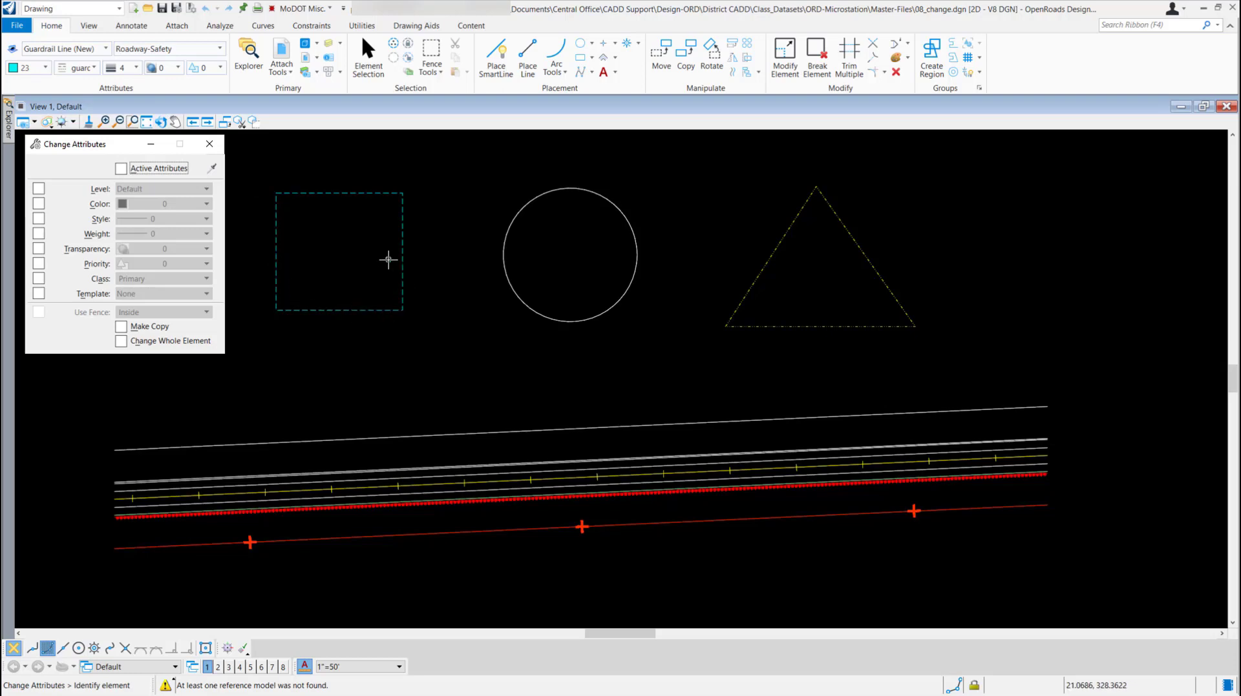
Enable only the color attribute, set it to green color 4 and apply it to the square
click(38, 204)
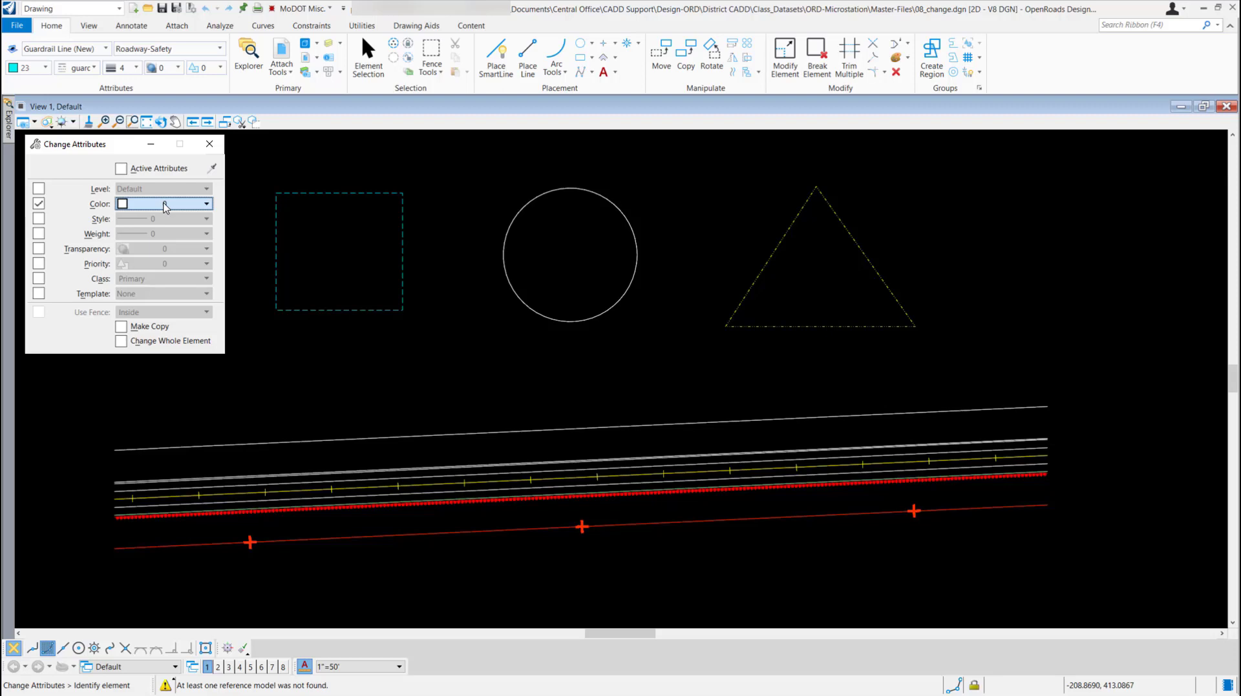
click(166, 204)
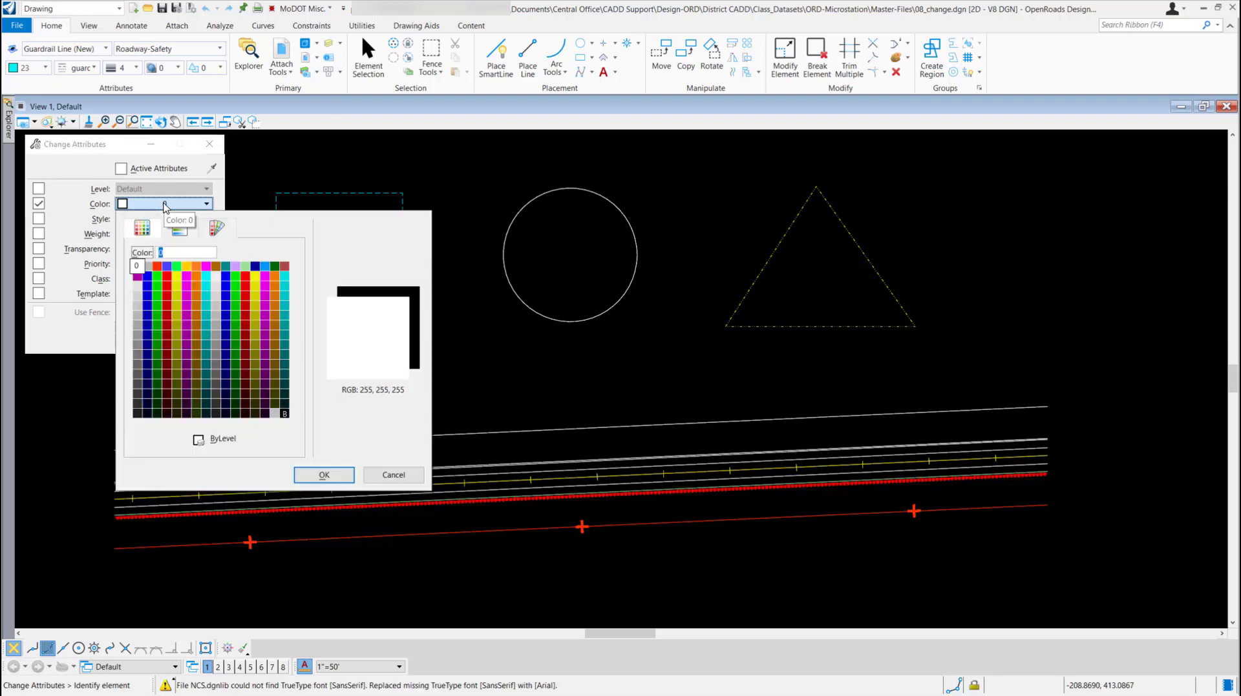
click(175, 268)
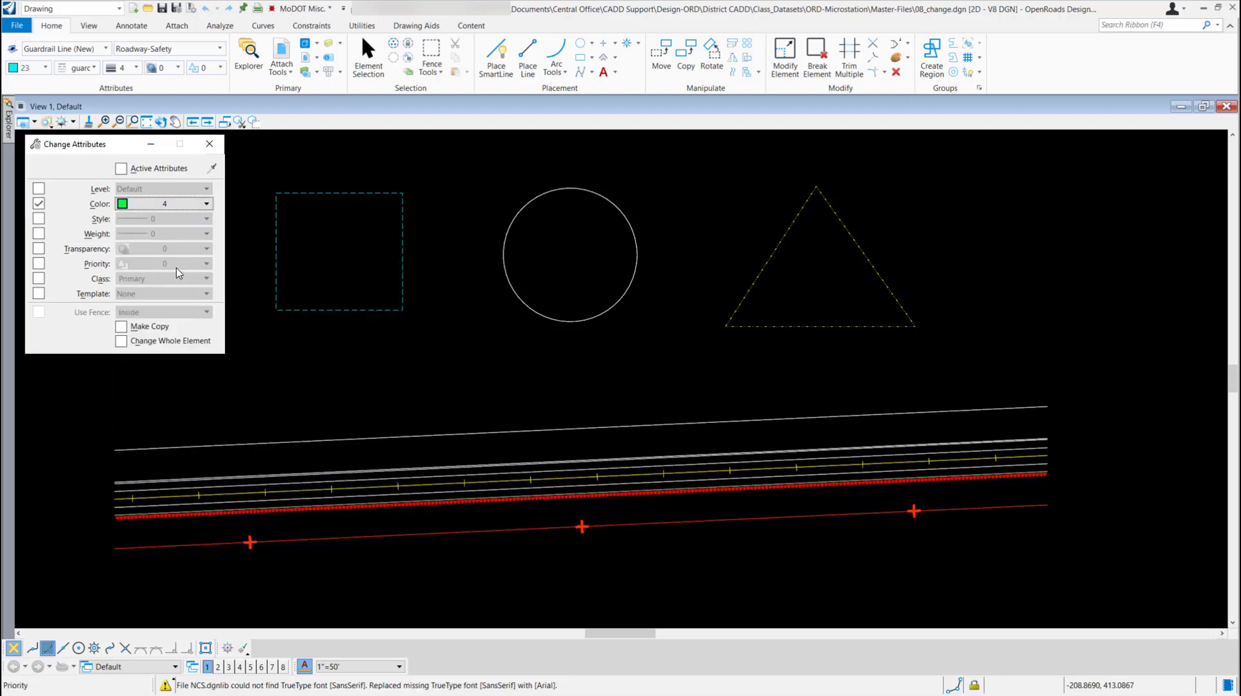
click(276, 217)
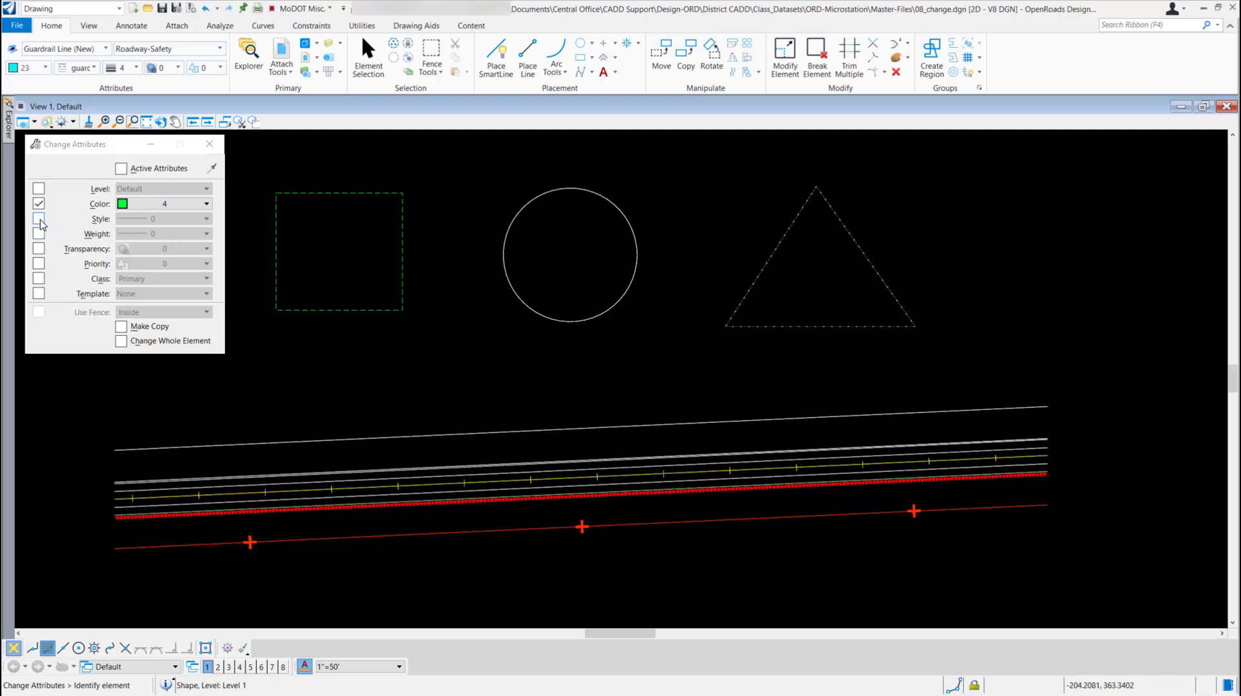
Add line style 0 to the attributes being changed and apply color 4 and style 0 to the square and the triangle
click(40, 220)
click(138, 220)
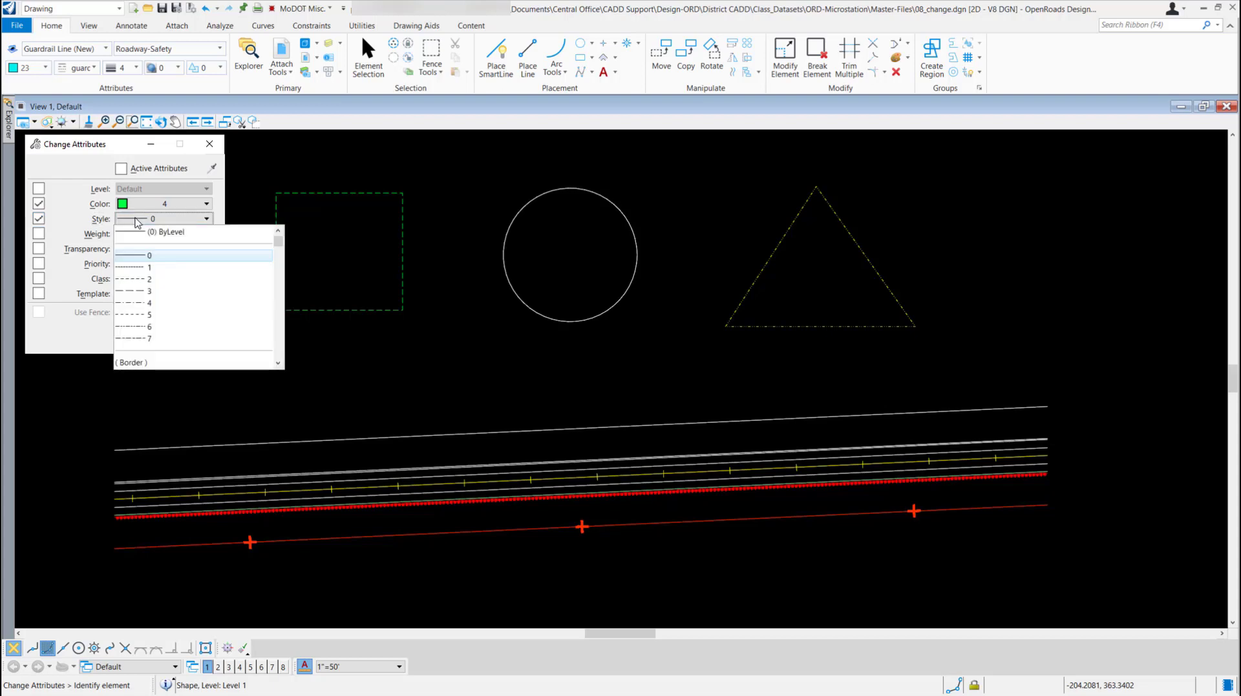
click(137, 259)
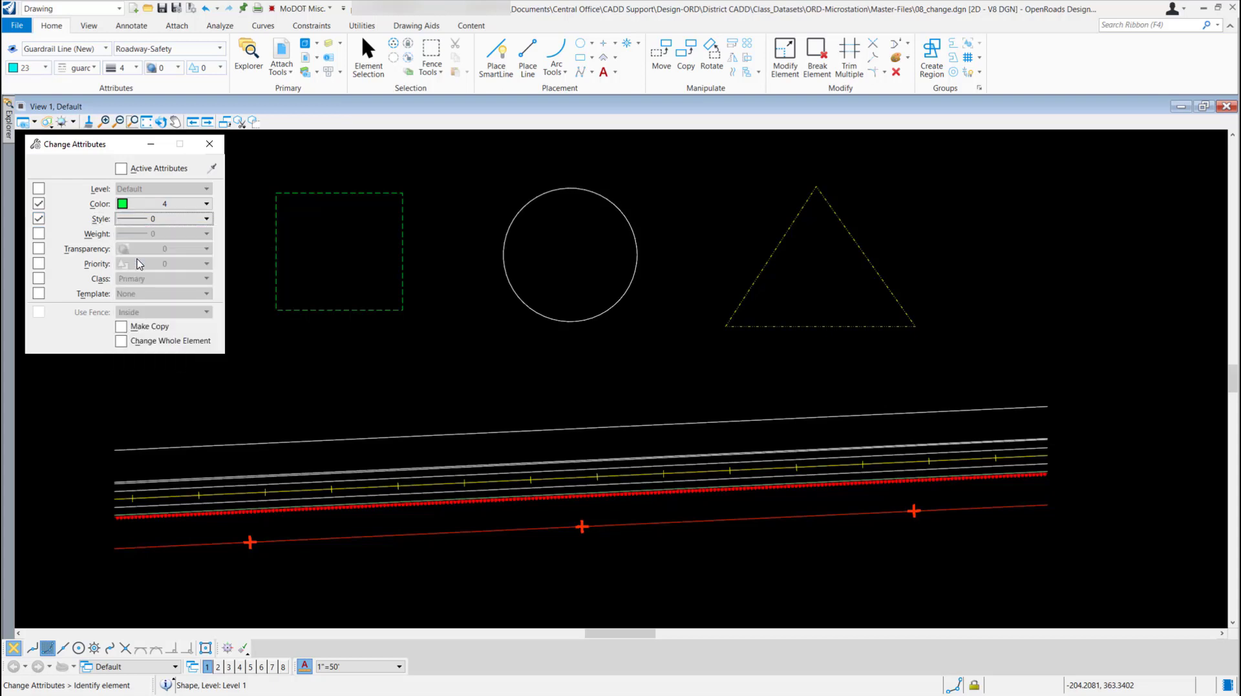
click(275, 222)
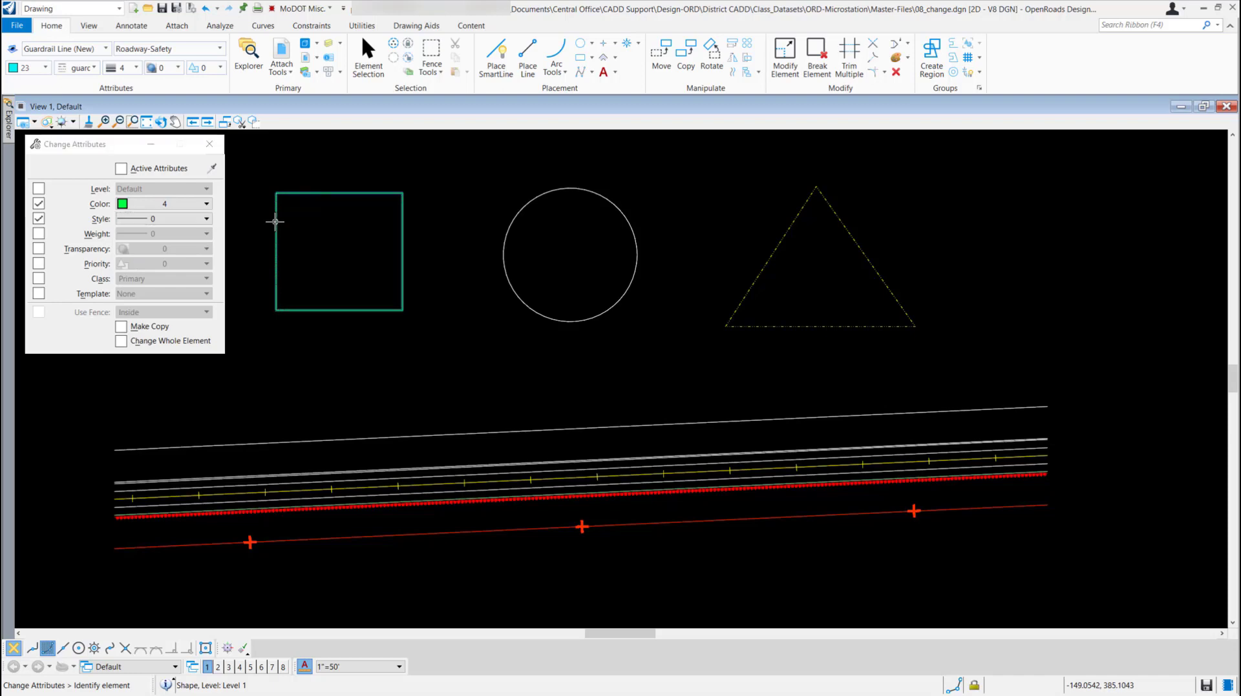
click(274, 221)
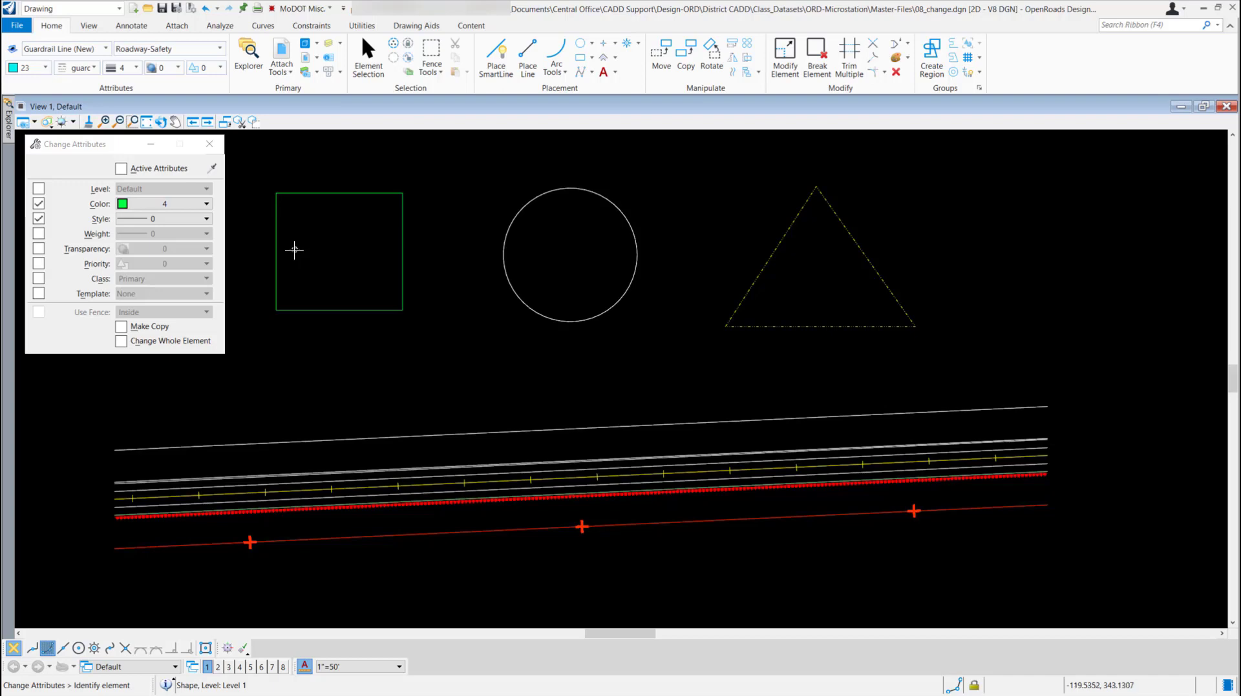
click(782, 243)
click(105, 342)
Use the active attributes to give the circle level Roadway-Safety, color 23, style guardrail new and weight 4
click(121, 169)
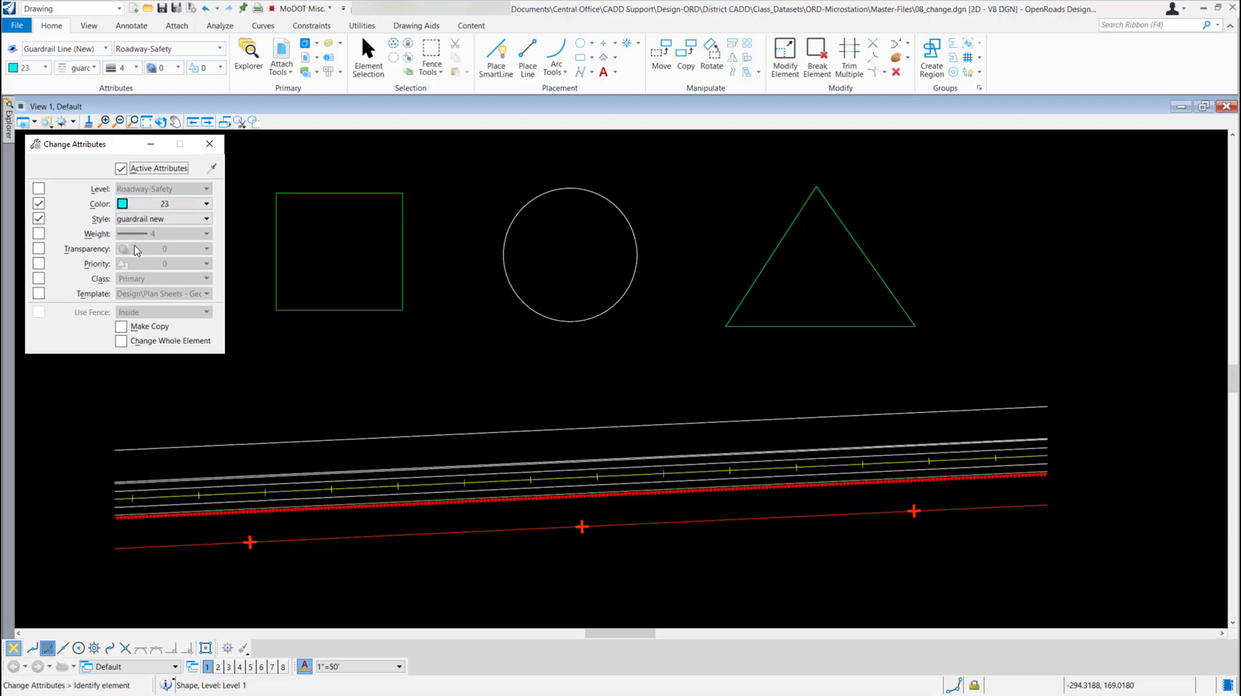
click(38, 190)
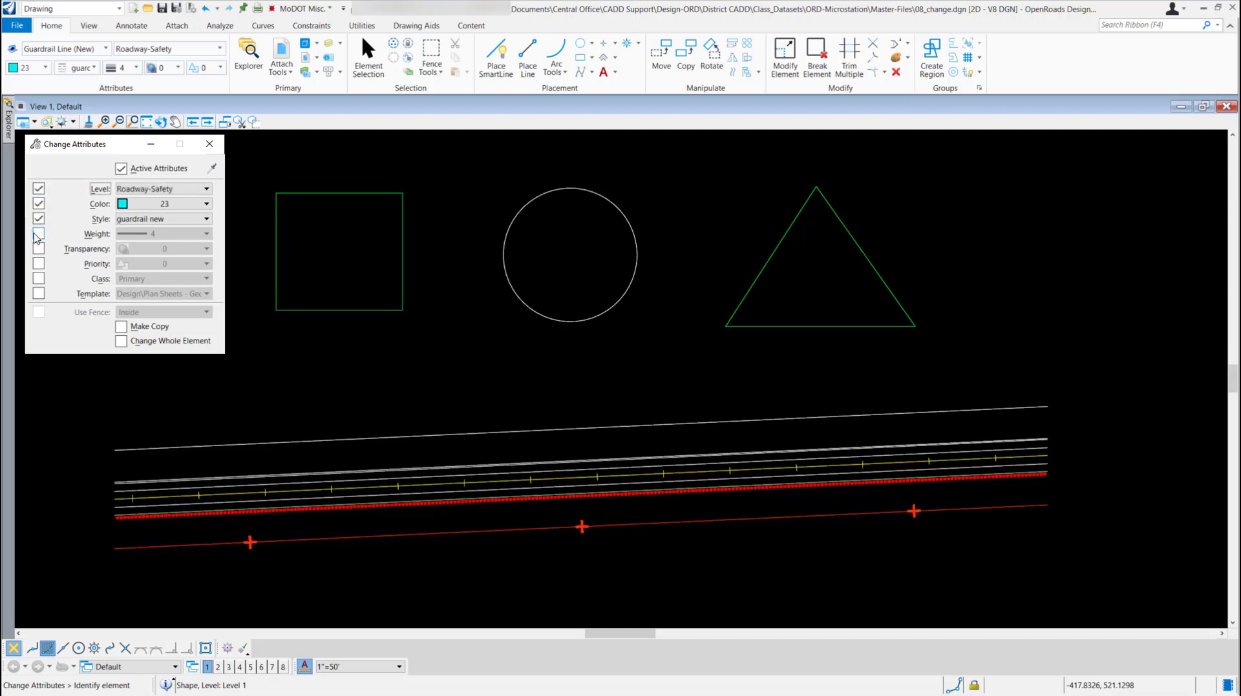
click(39, 234)
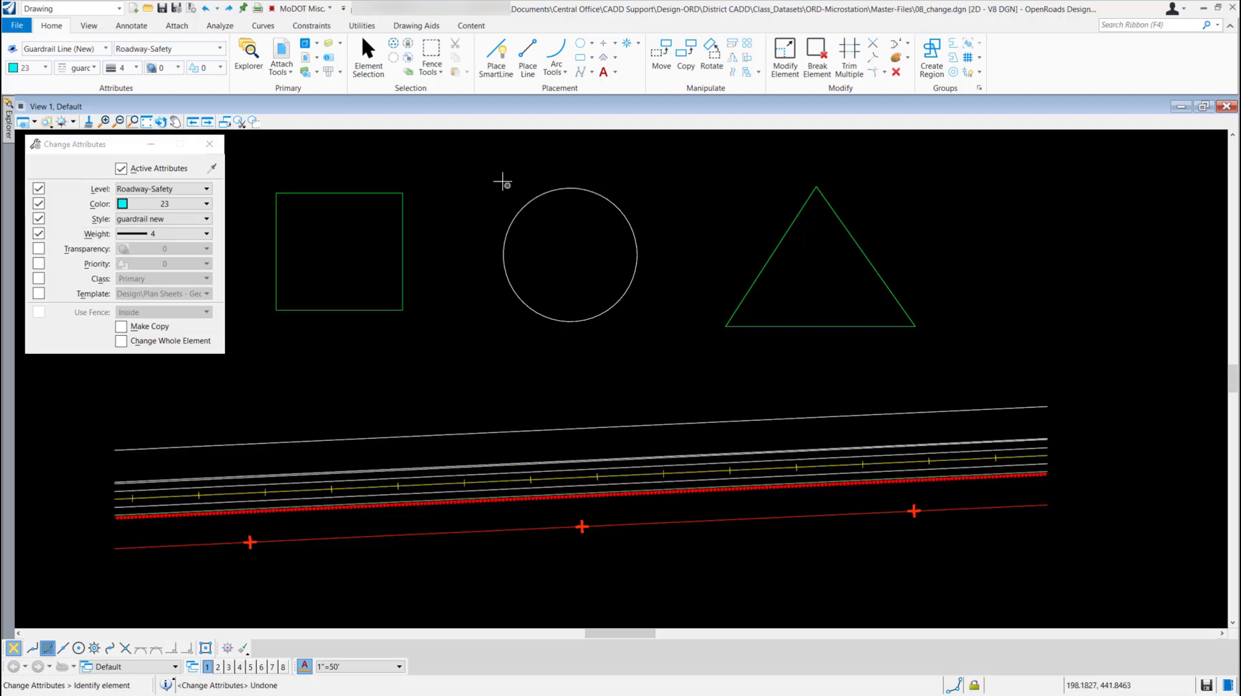
click(532, 202)
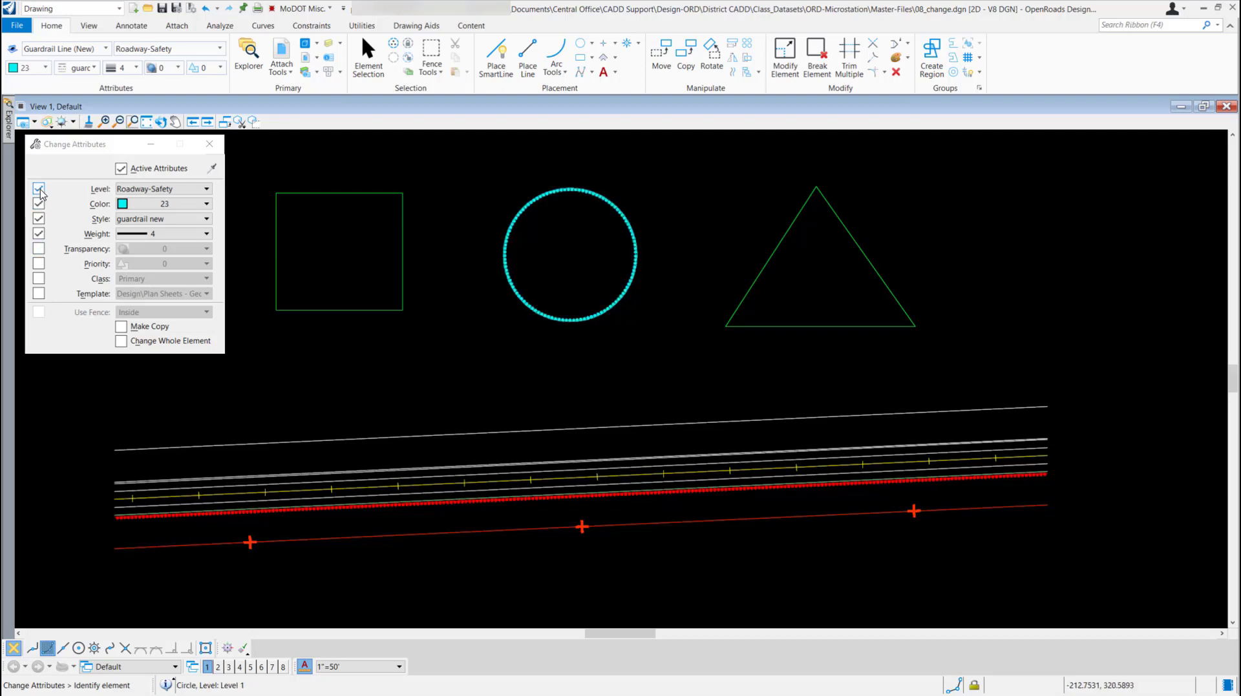
Turn off the level, color, style and weight options in the Change Attributes settings
click(39, 189)
click(39, 203)
click(39, 218)
click(39, 234)
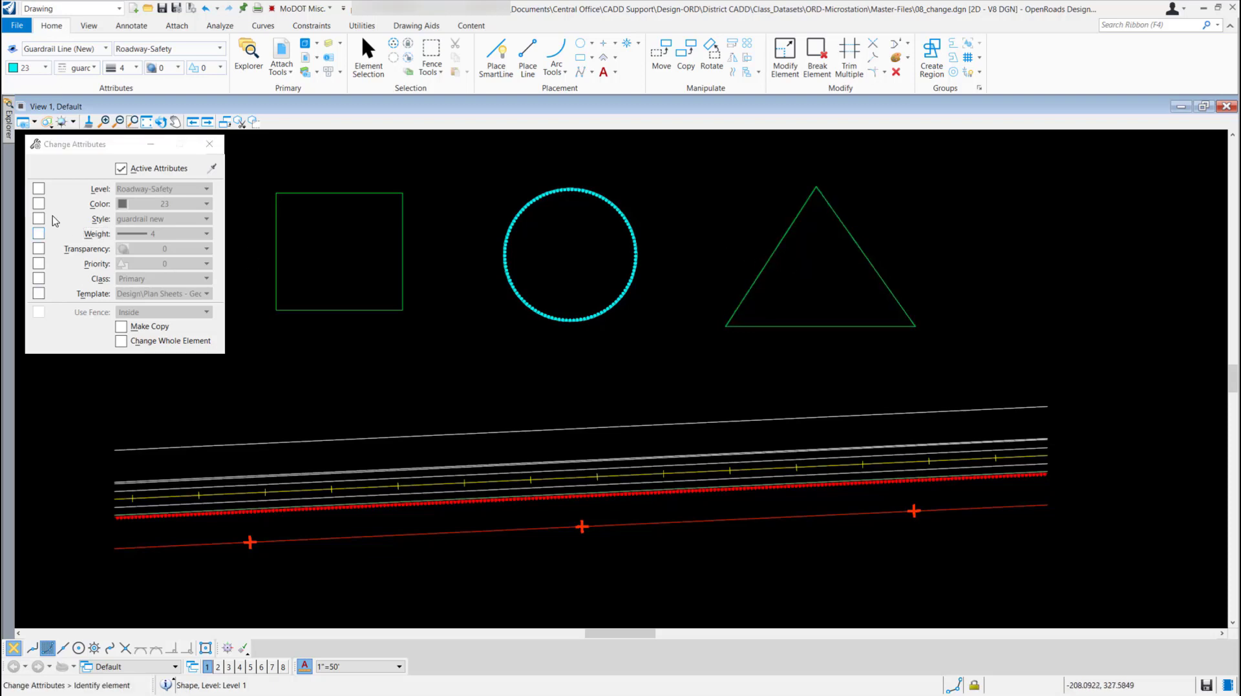
Enable level, color, style and weight and apply Roadway-Safety, color 23, guardrail new and weight 4 to the triangle
click(39, 189)
click(39, 204)
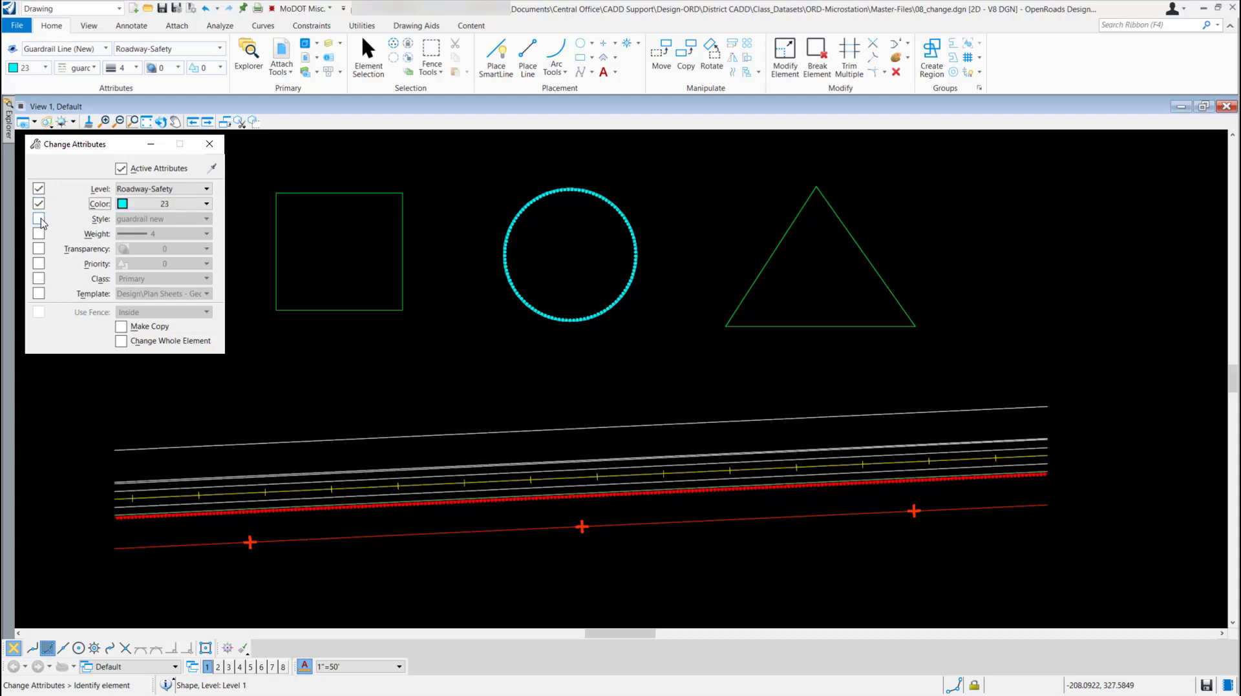
click(39, 218)
click(39, 234)
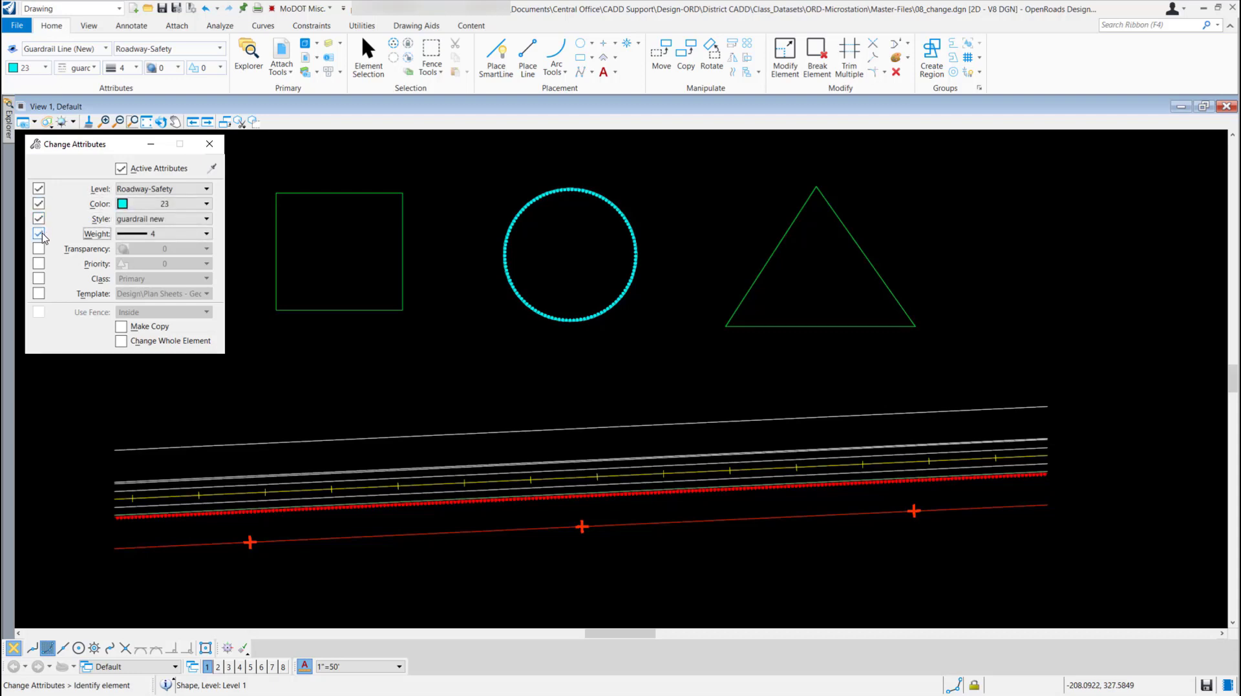
click(790, 226)
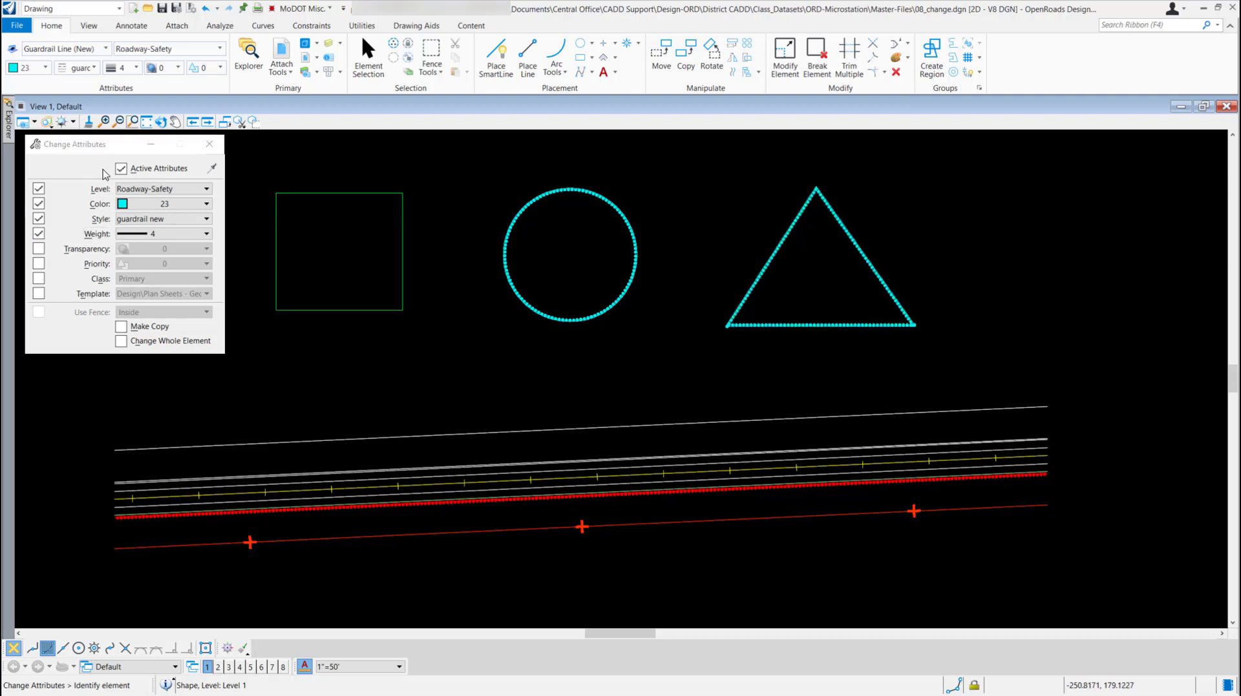
Match the attributes of the lowest red Roadway-New rw line and apply them to the uppermost white line above the road
click(212, 168)
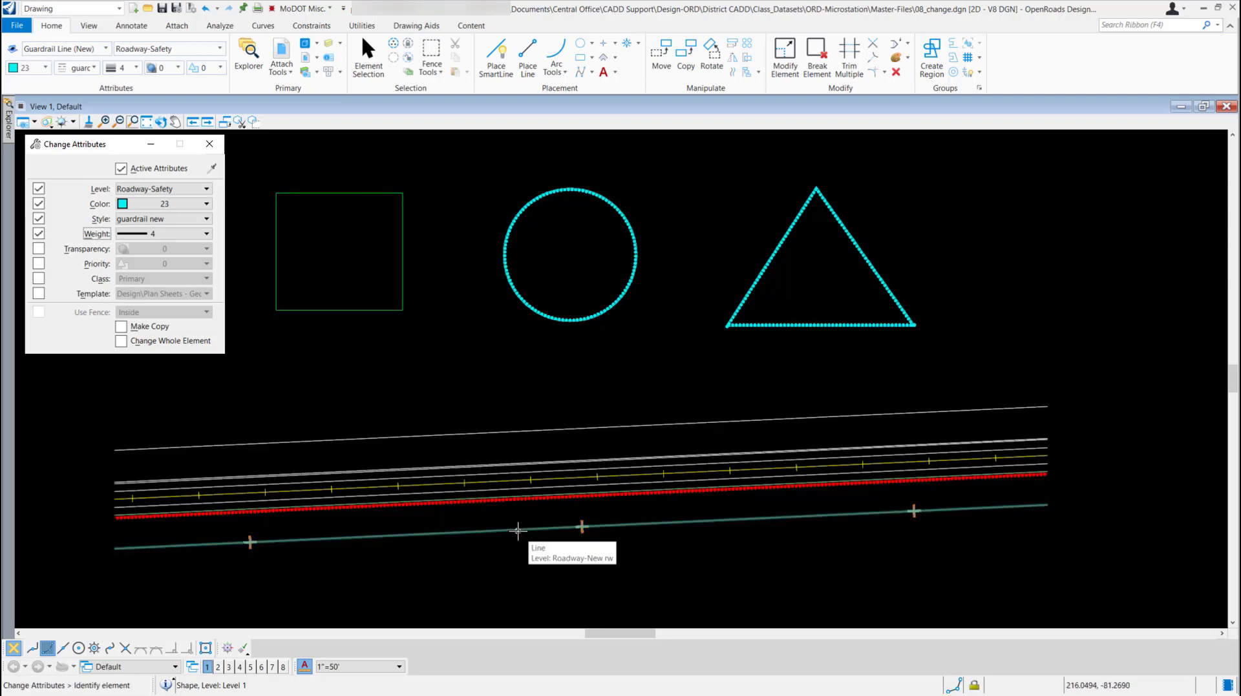
click(211, 170)
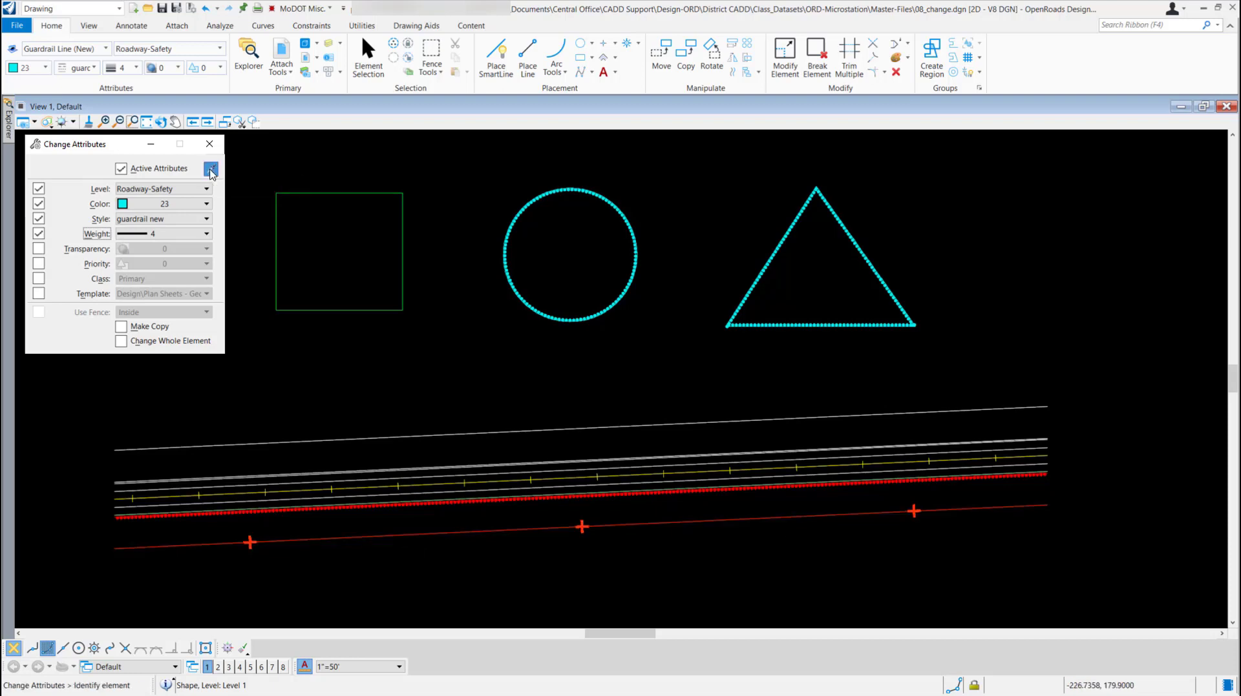
click(448, 533)
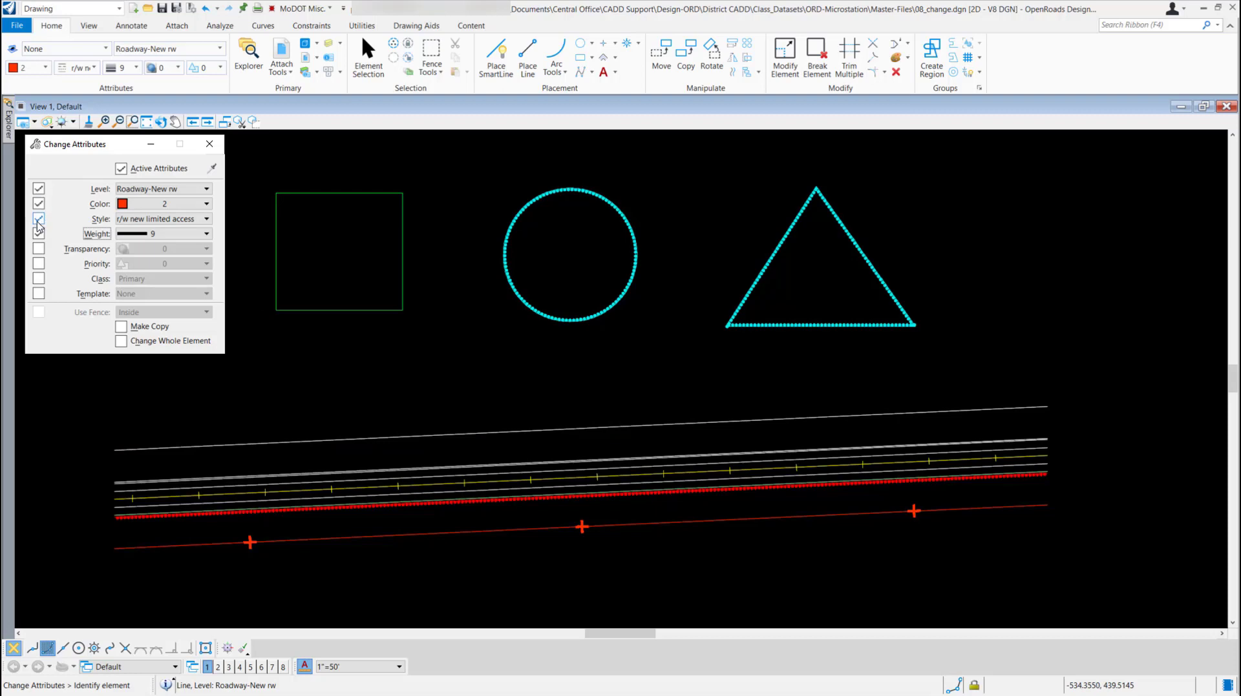
click(565, 429)
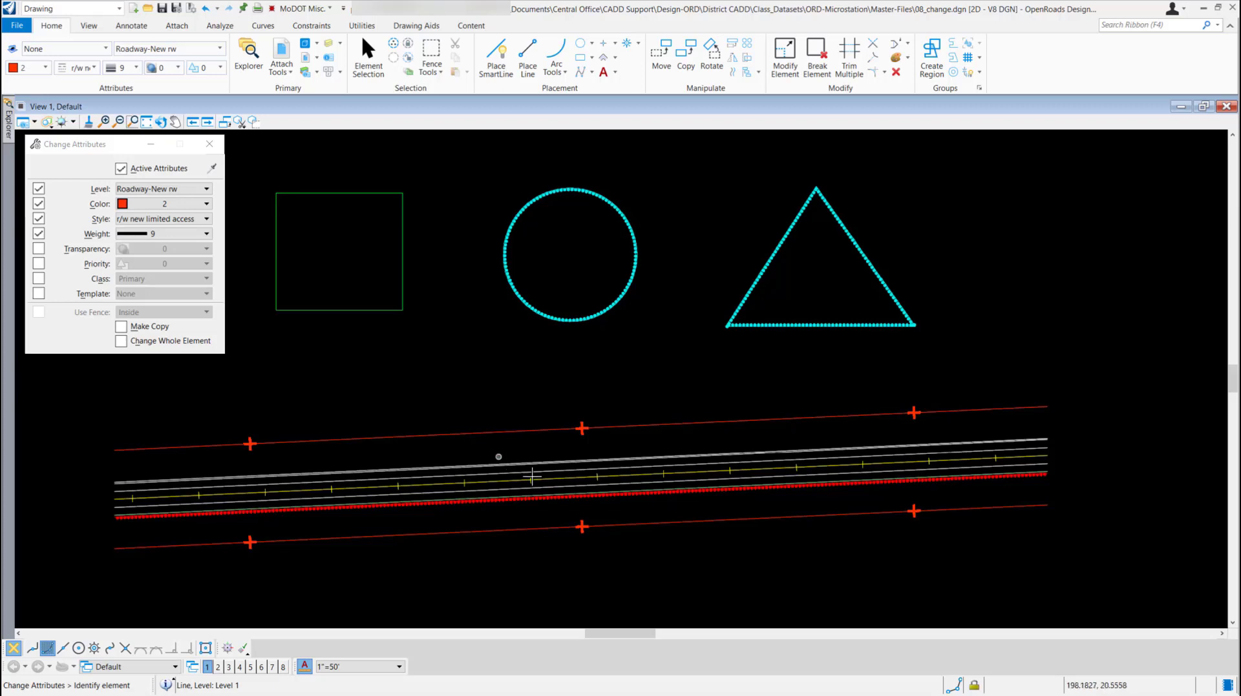
Match the edge-of-pavement line just below the yellow centerline and apply its attributes to the line just above the centerline
scroll(562, 479, up, 2)
scroll(563, 478, up, 3)
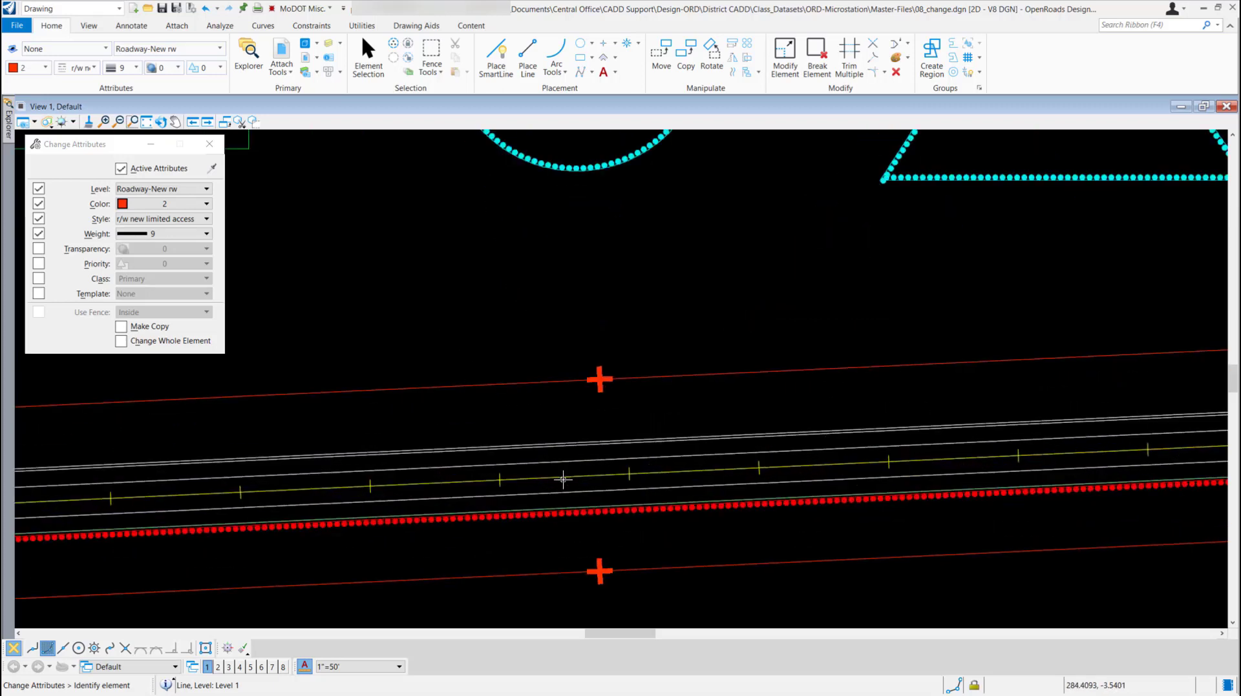
scroll(563, 478, up, 2)
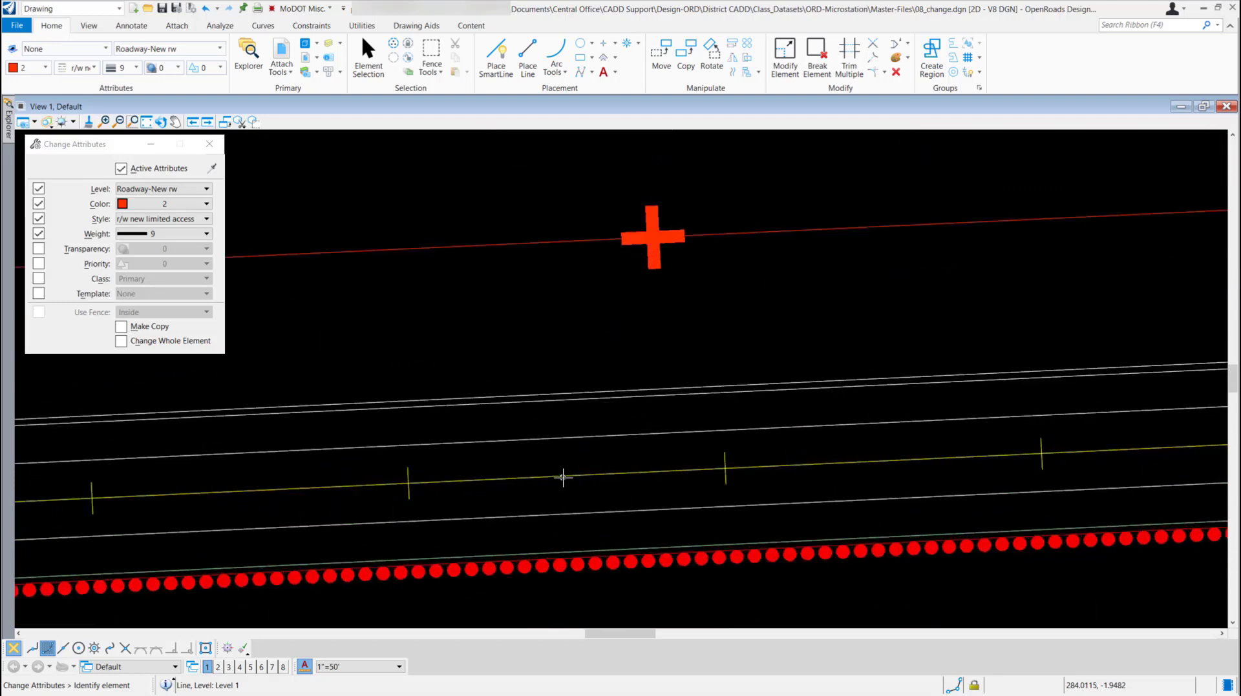
click(370, 66)
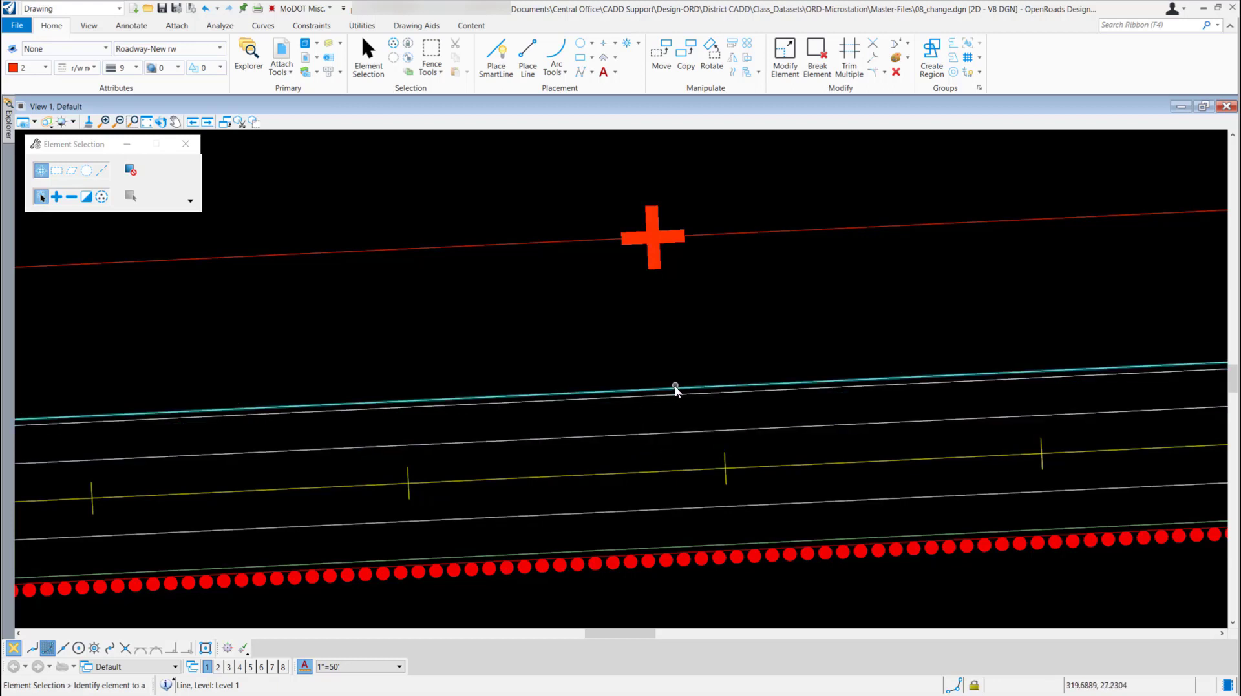
click(897, 65)
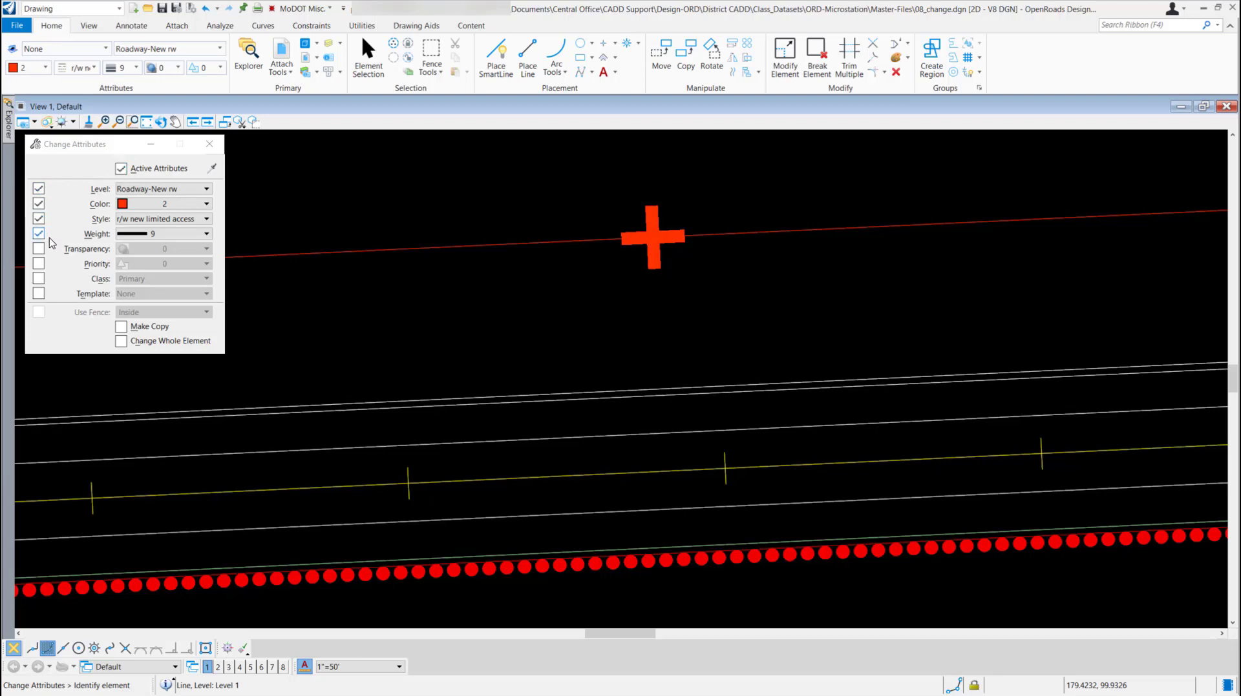
click(212, 169)
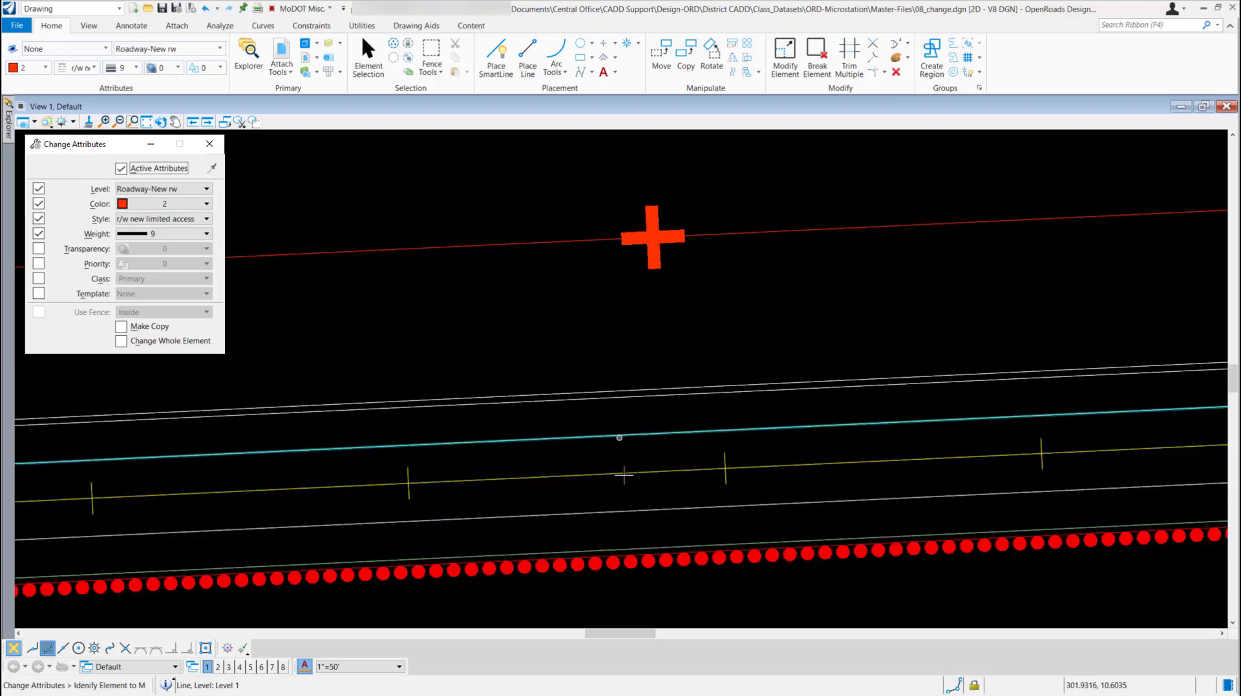
click(630, 511)
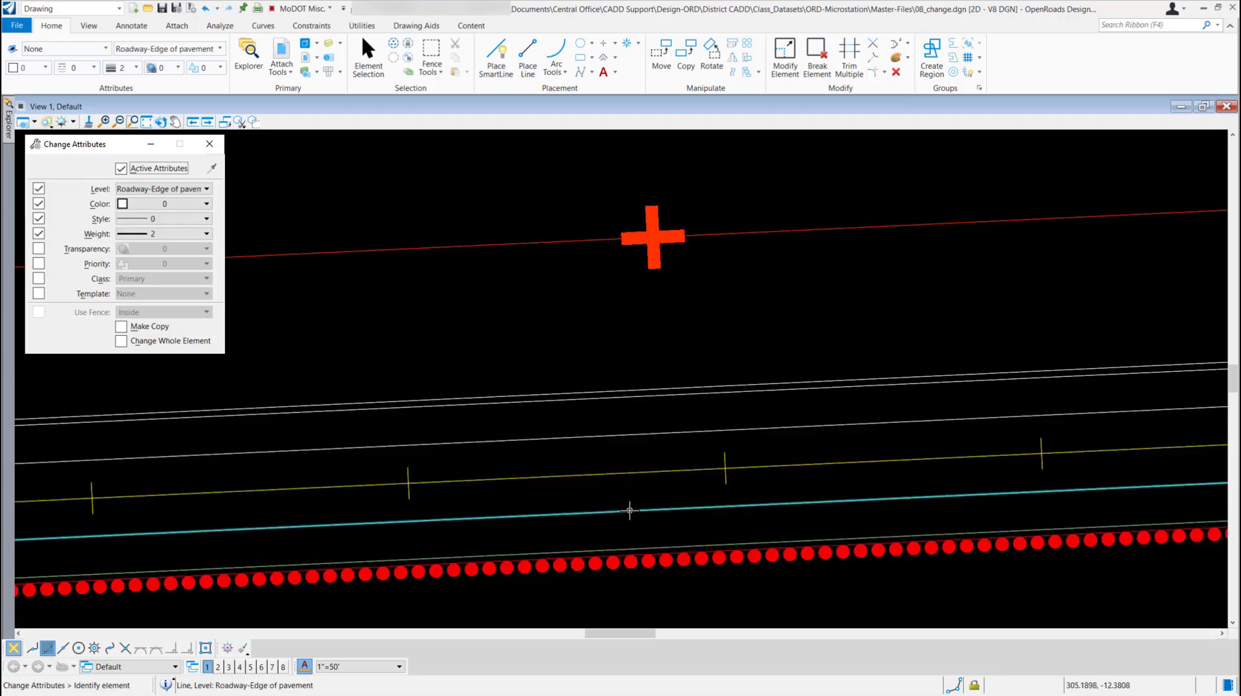
click(633, 436)
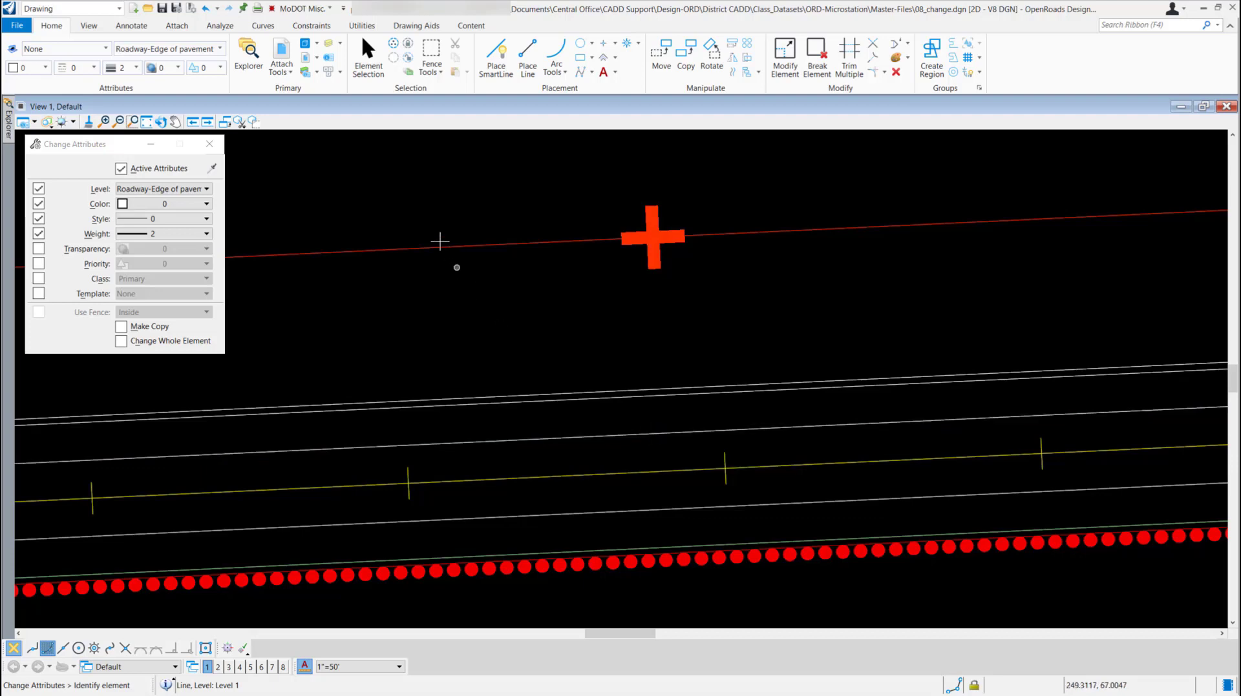
Match the green Roadway-Edge of shoulder line and apply its attributes to the inner of the two close lines above the pavement
click(210, 170)
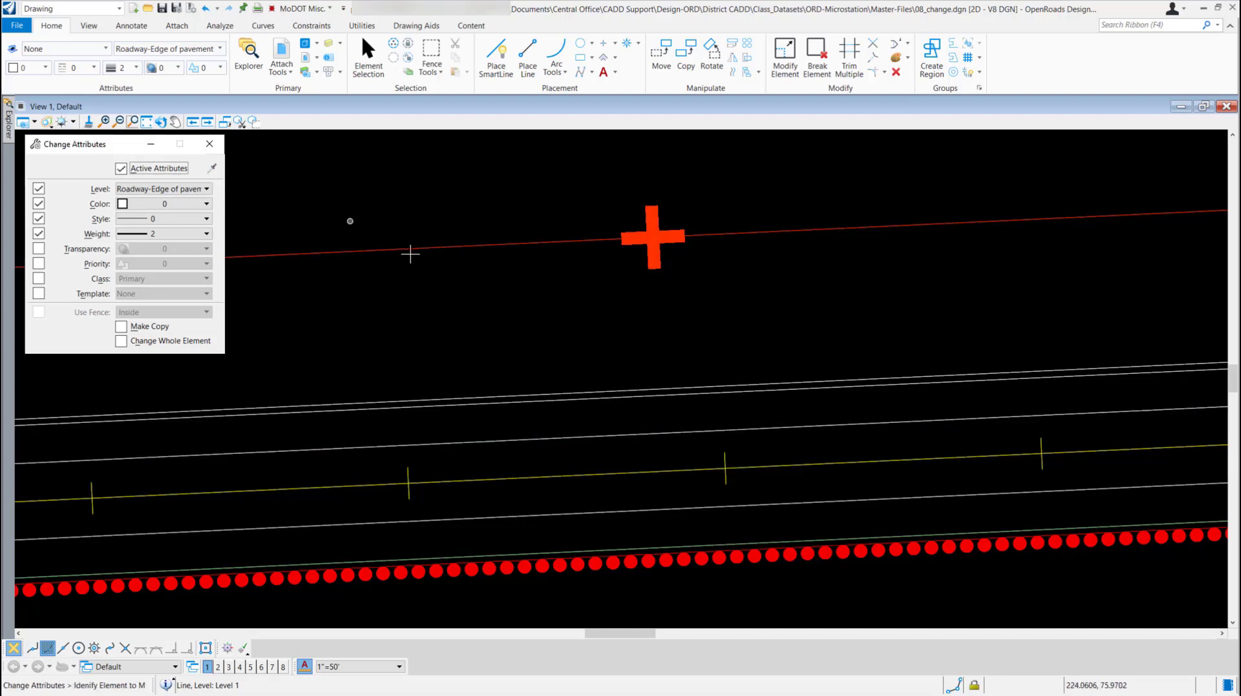
click(622, 548)
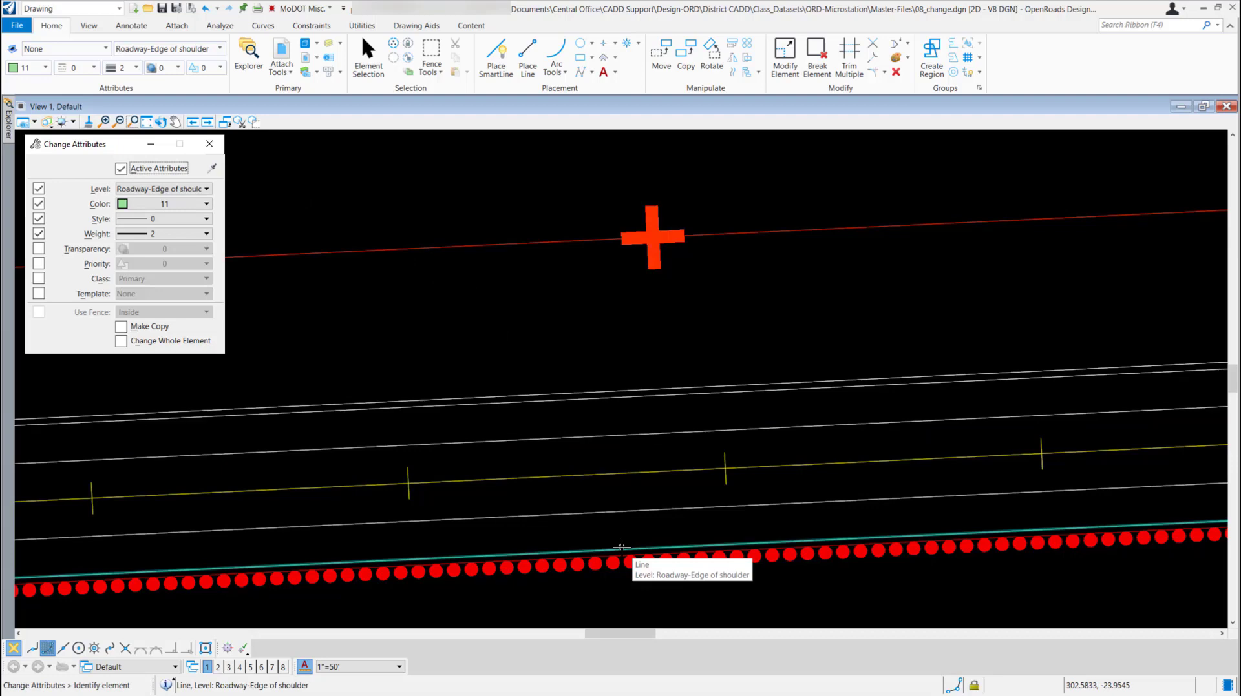
click(610, 400)
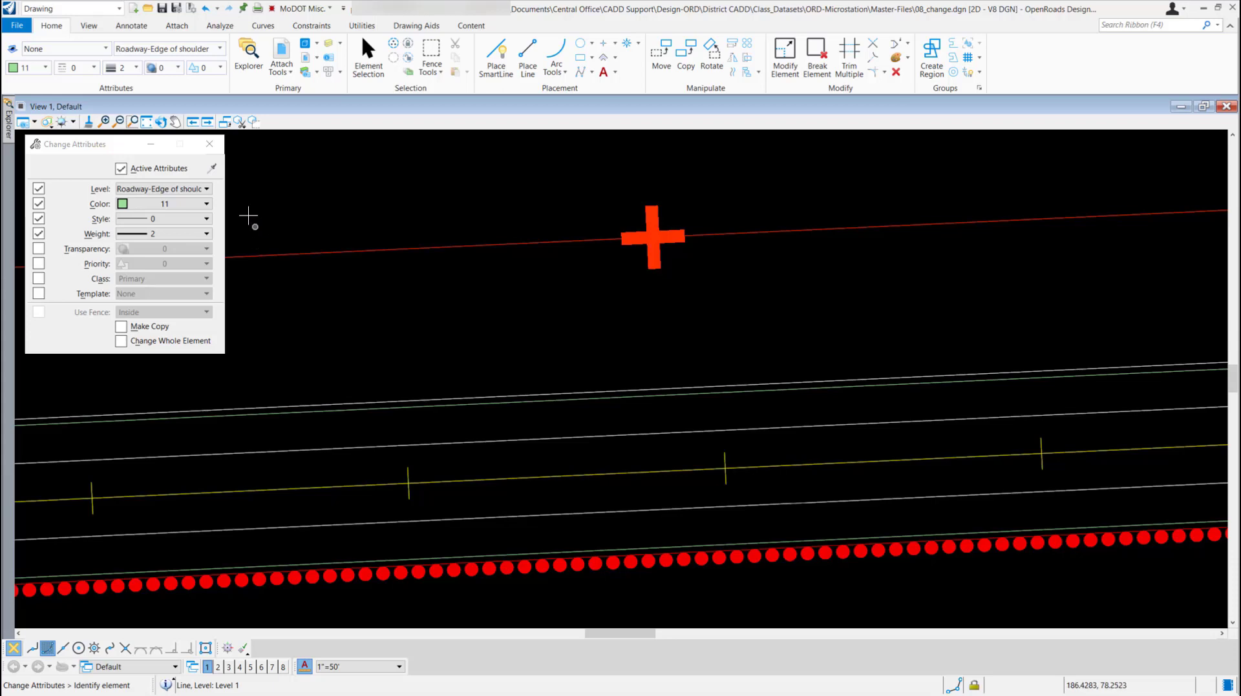
Match the red Roadway-Safety guardrail line and apply its attributes to the outer of the two close lines above the pavement
click(210, 169)
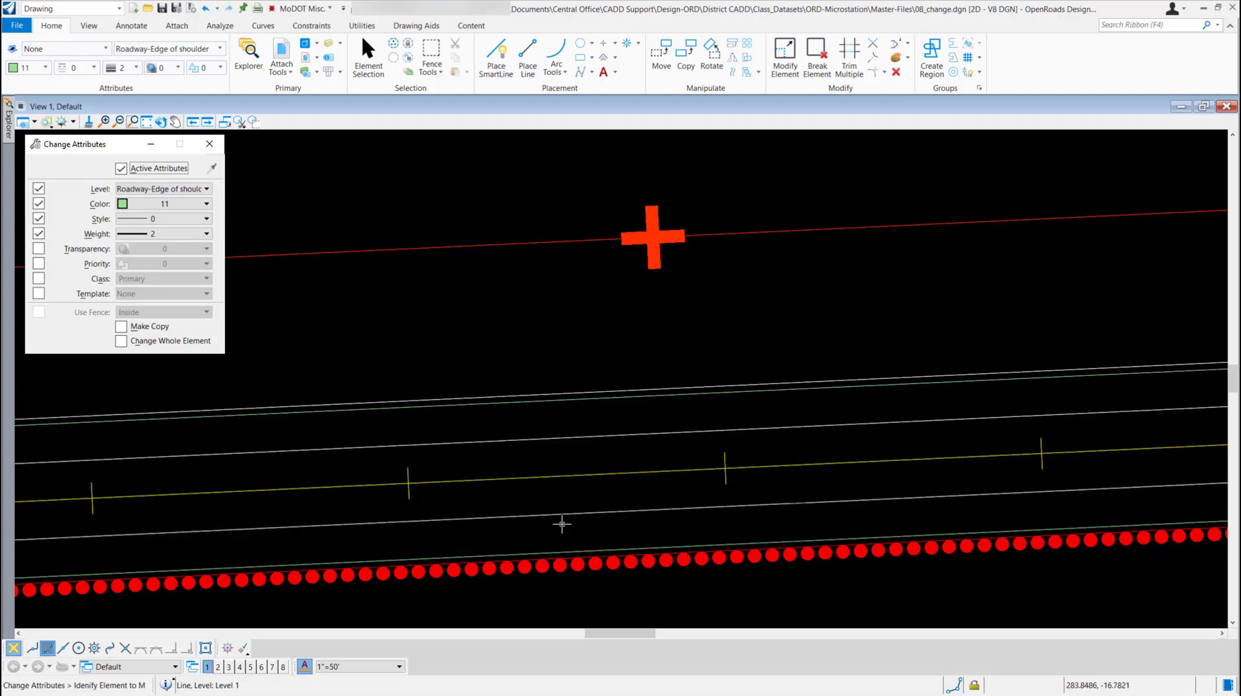
click(588, 562)
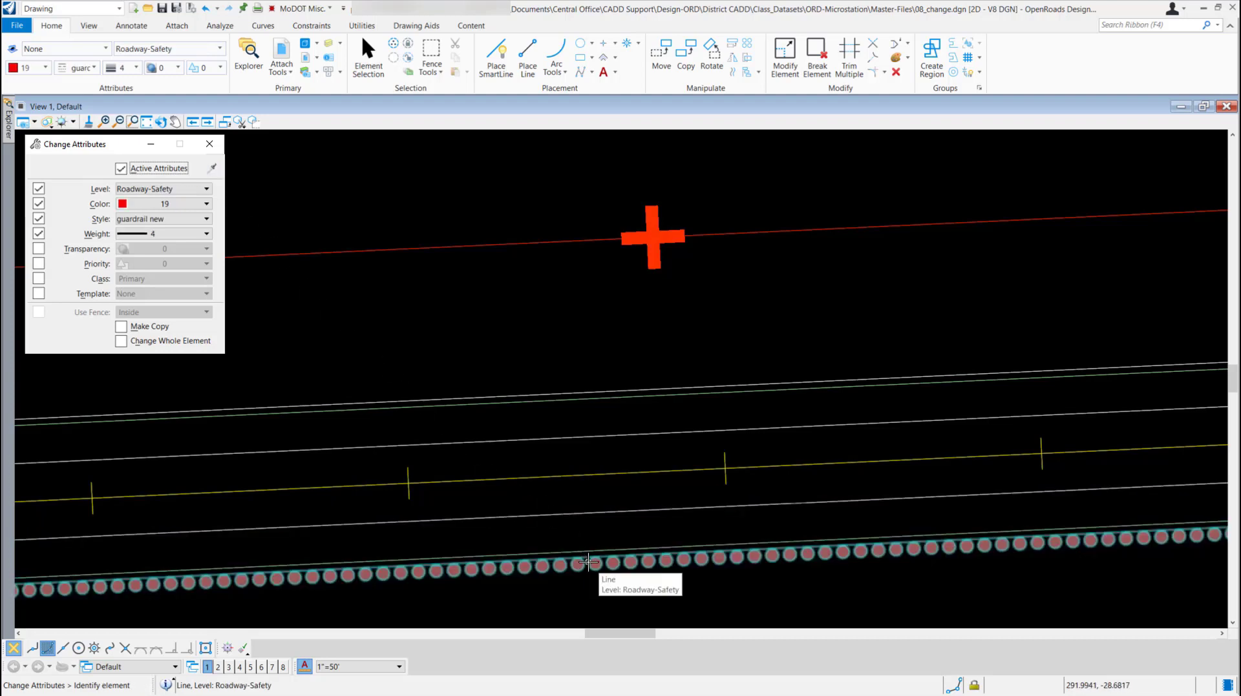
click(554, 391)
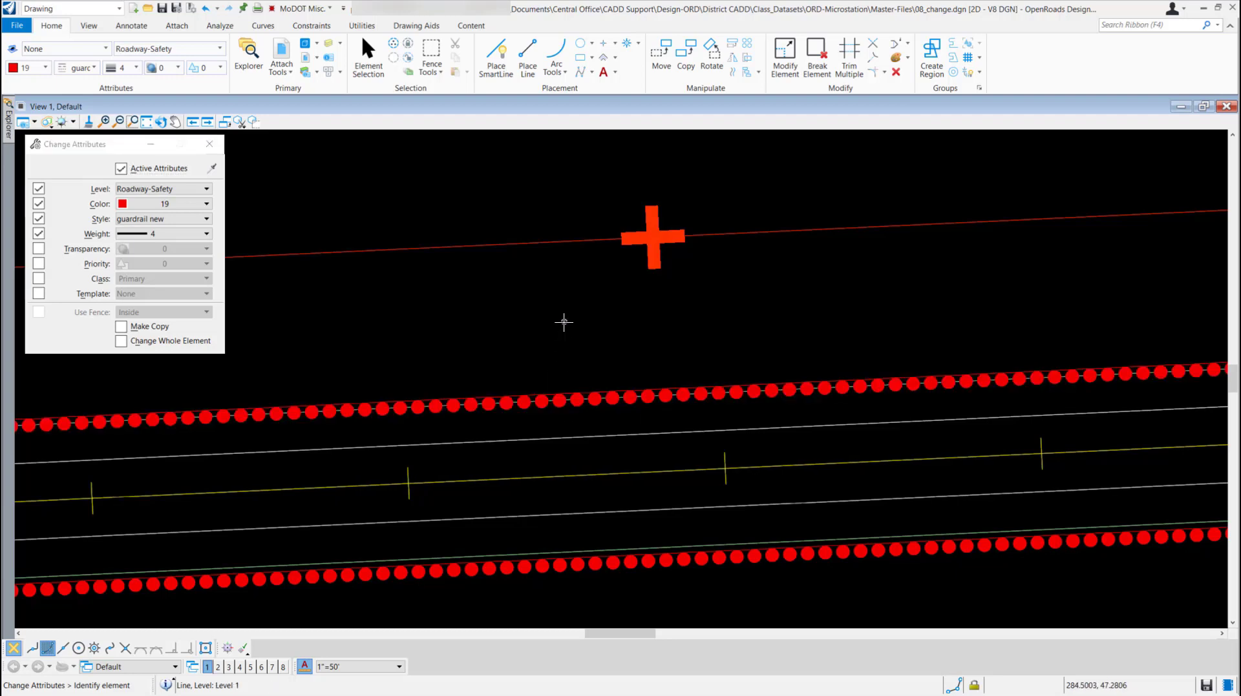